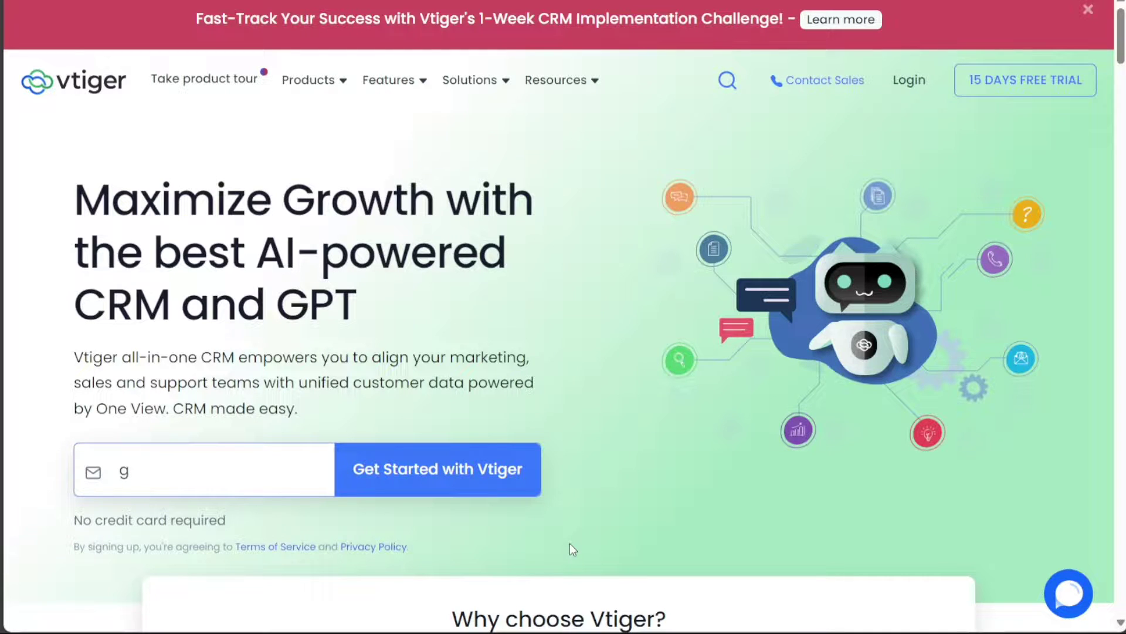
# Delete the stray 'g' from the 'Your work email' field beside Get Started with Vtiger
pyautogui.click(182, 476)
pyautogui.press('BackSpace')
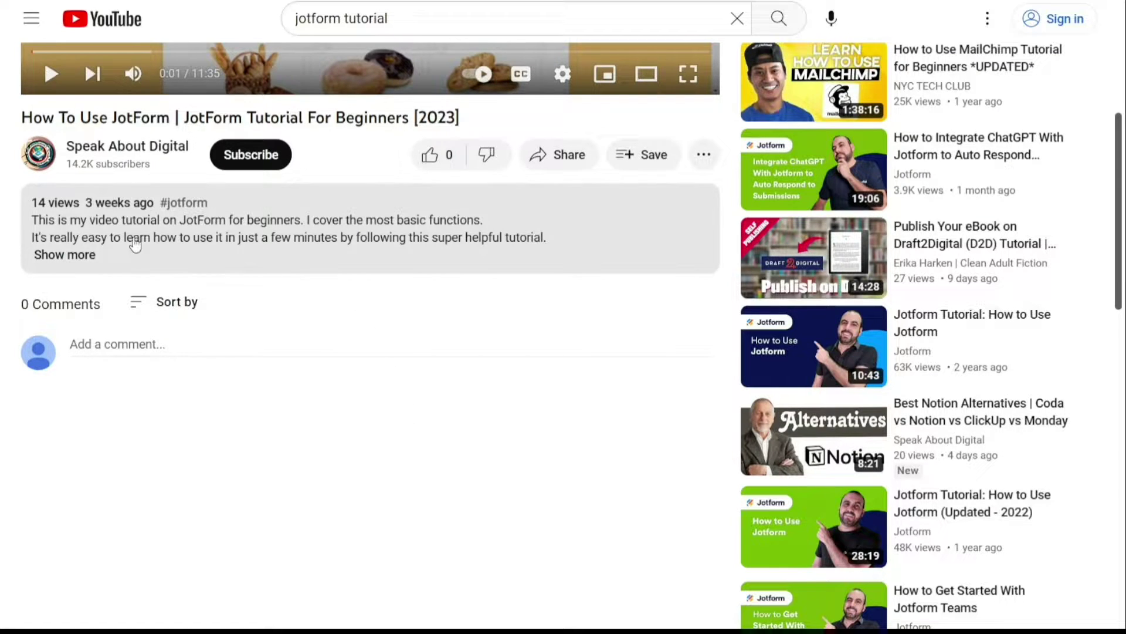
# Expand the JotForm tutorial video's description with Show more
pyautogui.click(81, 256)
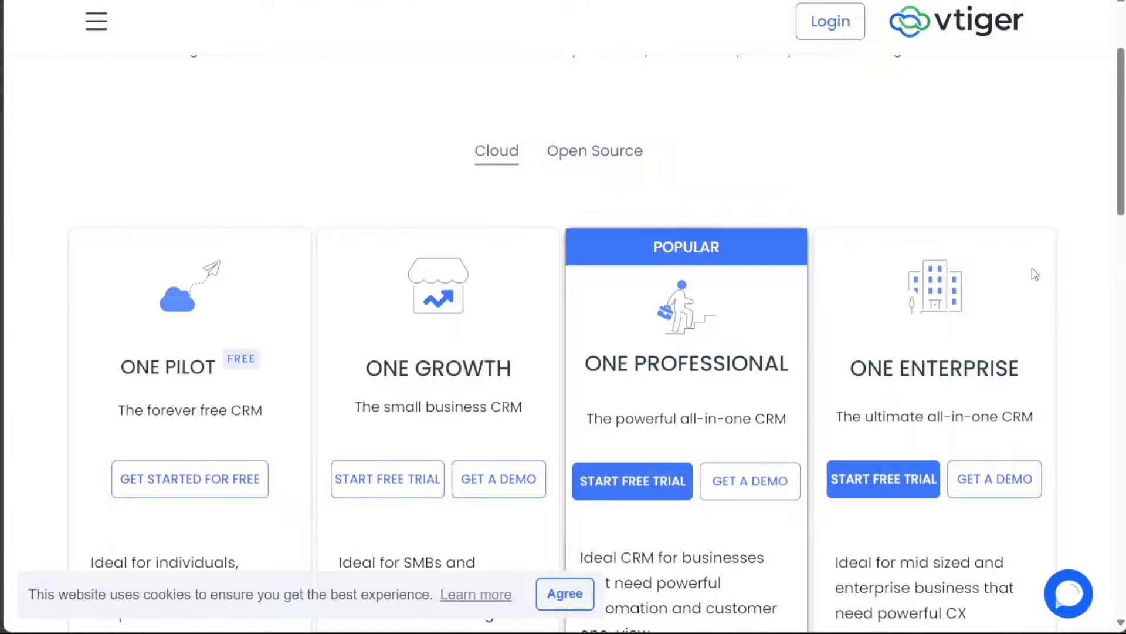
# Scroll down and back up through the Vtiger pricing plans page
pyautogui.scroll(-5, 1121, 179)
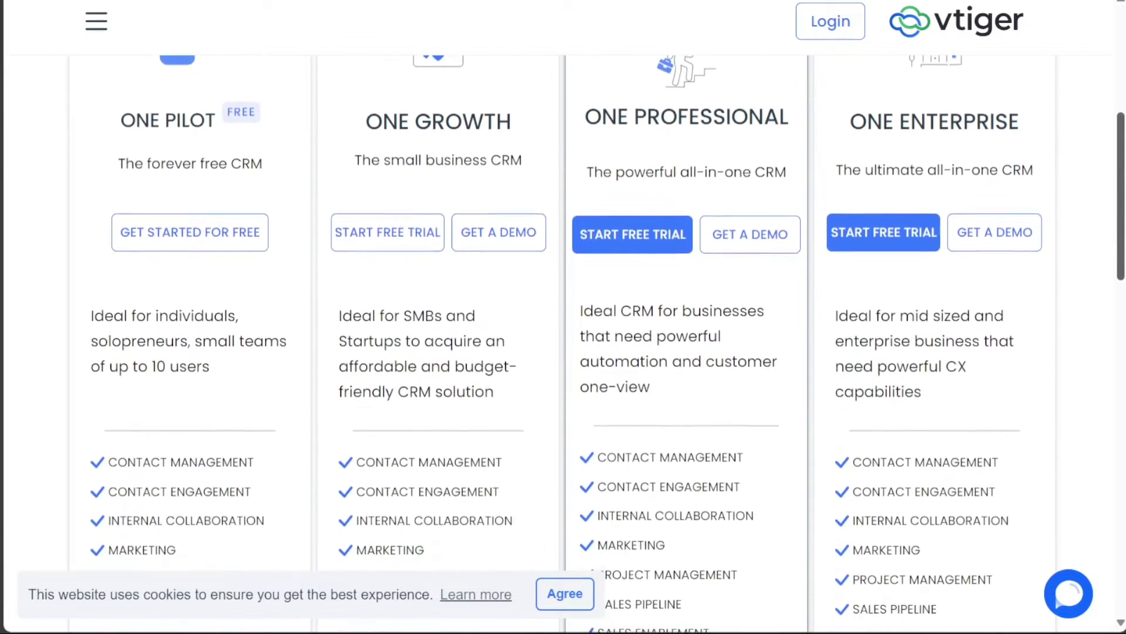
pyautogui.scroll(3, 805, 114)
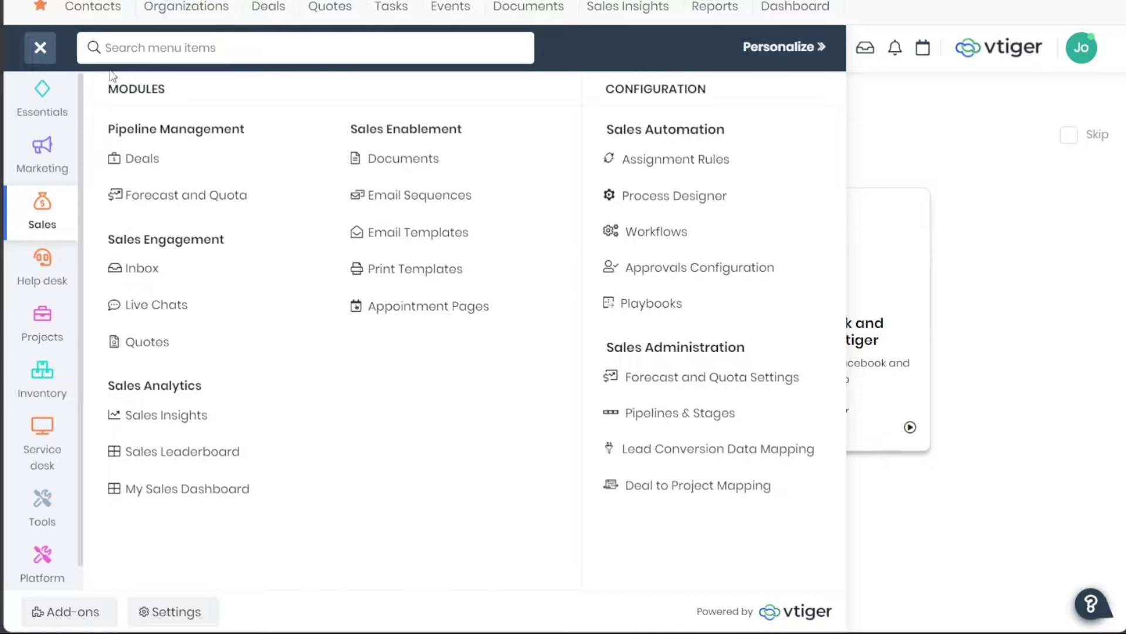
# Show the Essentials modules in the menu sidebar, then close and reopen the module menu
pyautogui.click(40, 107)
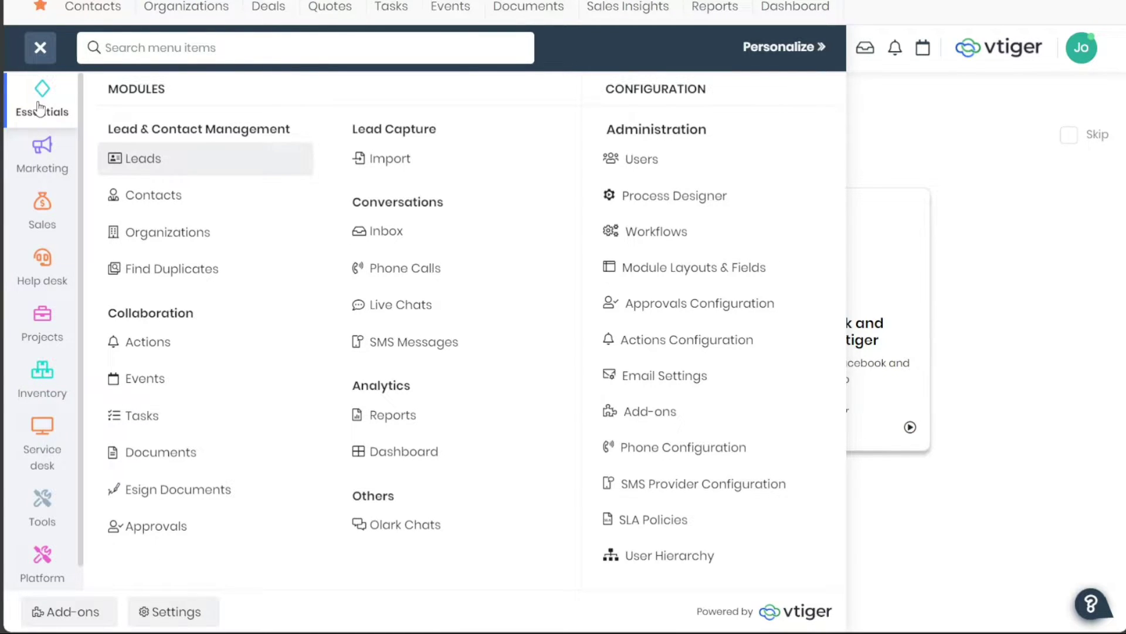
pyautogui.click(41, 46)
pyautogui.click(41, 48)
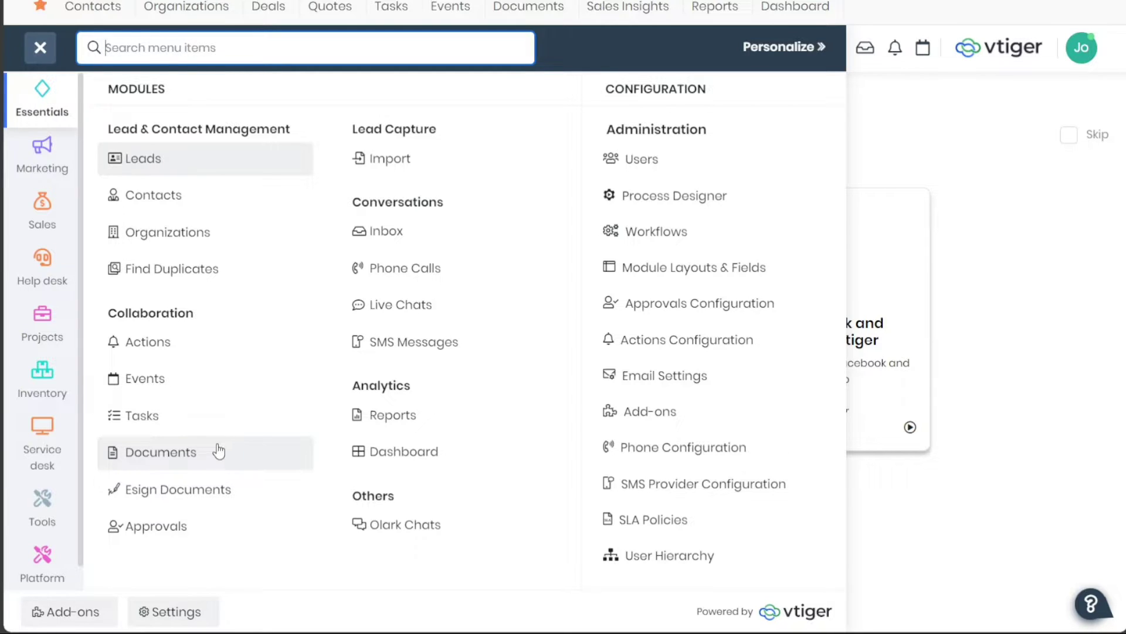
pyautogui.moveTo(38, 270)
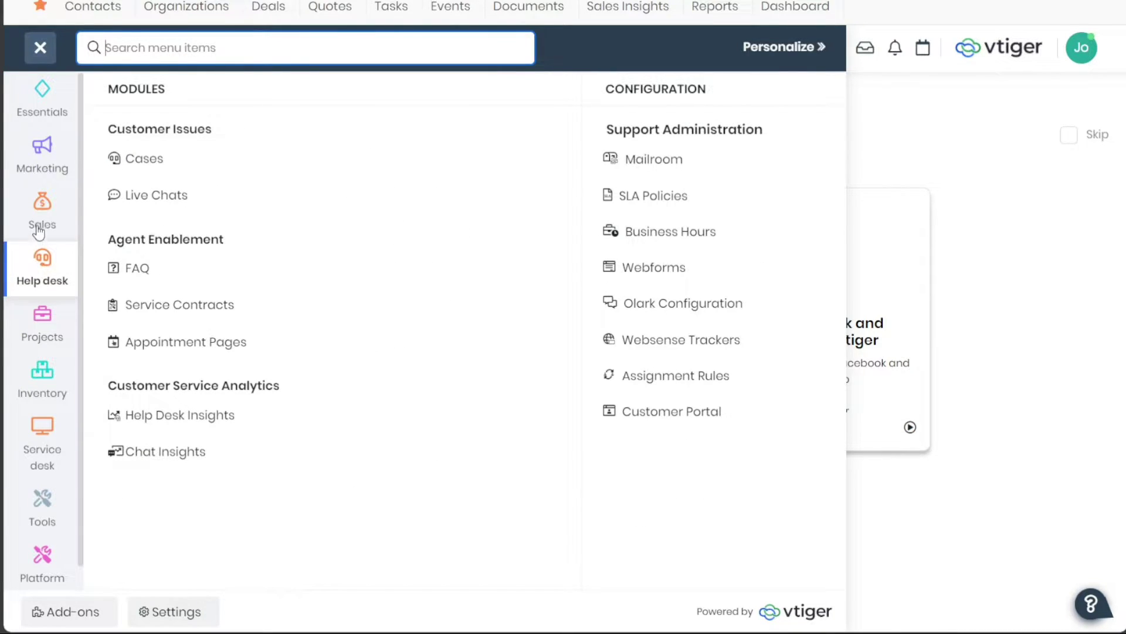
pyautogui.moveTo(42, 225)
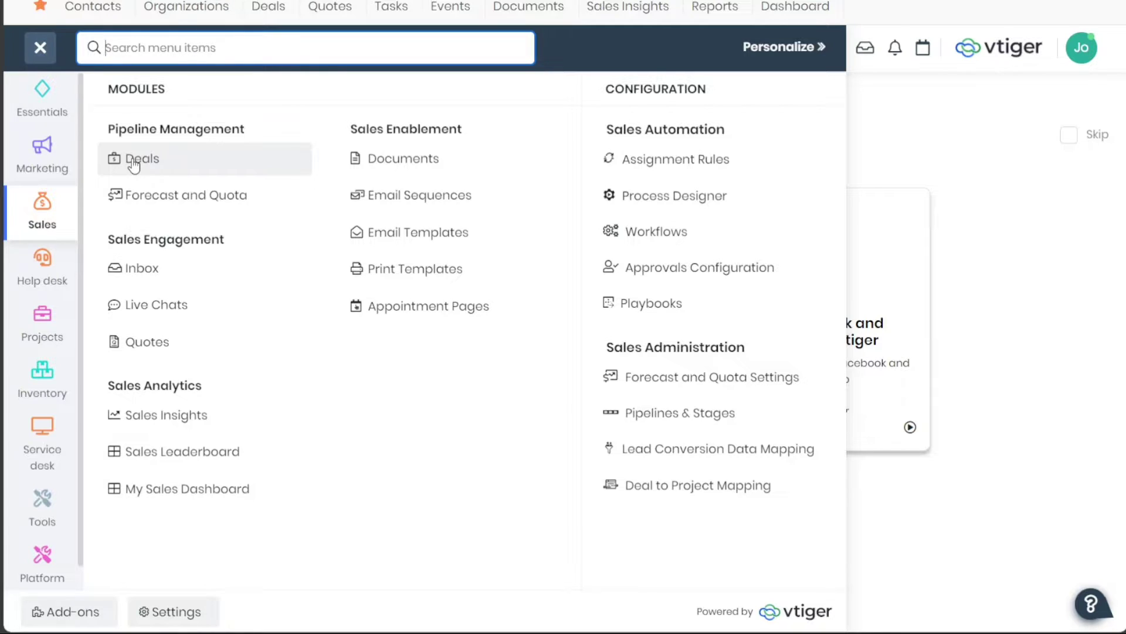
pyautogui.click(50, 273)
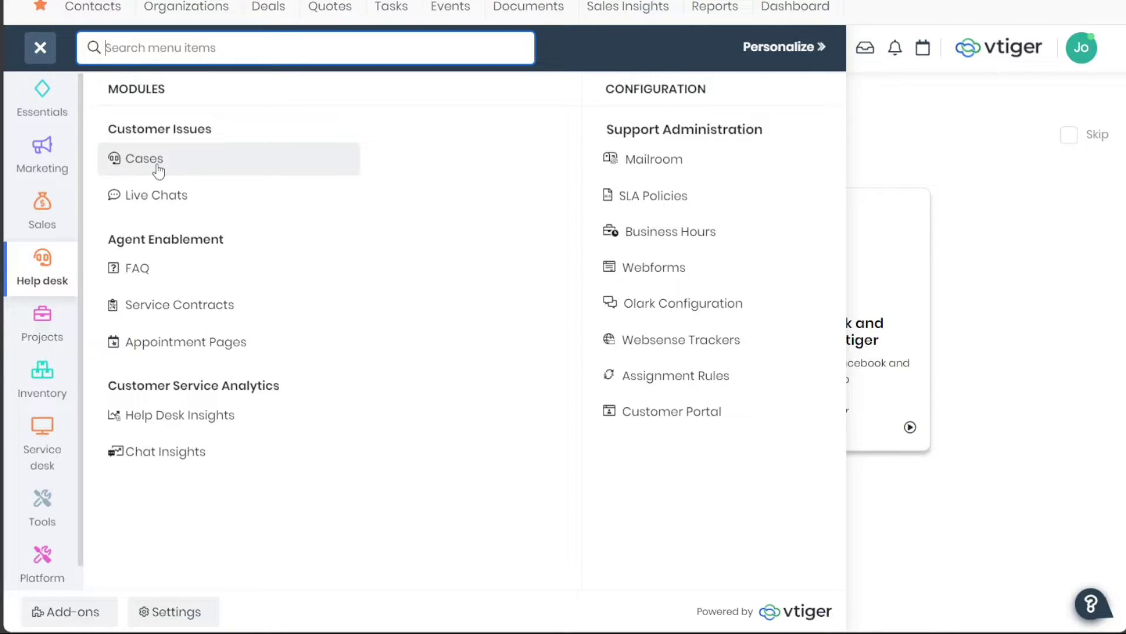
# Return to Essentials, close the module menu, and start a Quick Create Lead form
pyautogui.click(17, 110)
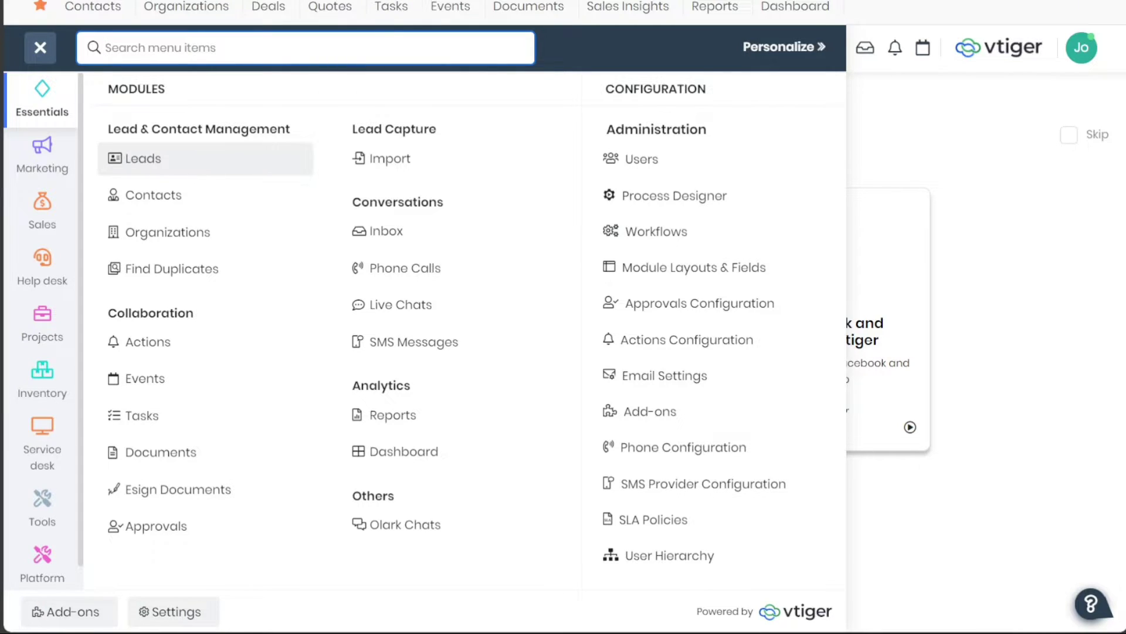
pyautogui.press('Escape')
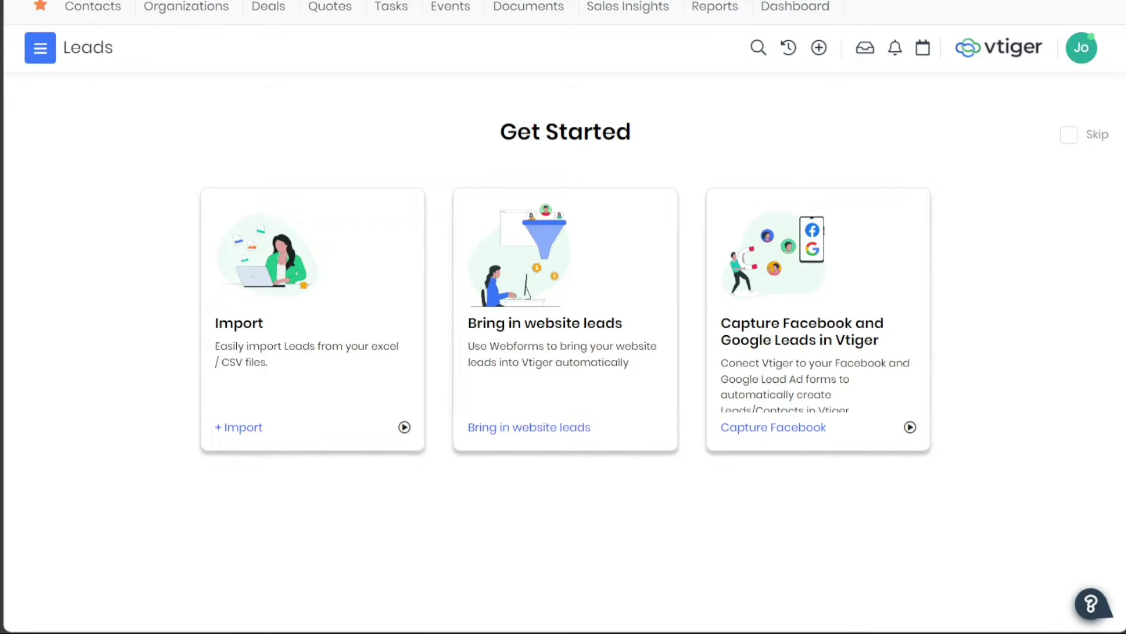
pyautogui.click(821, 51)
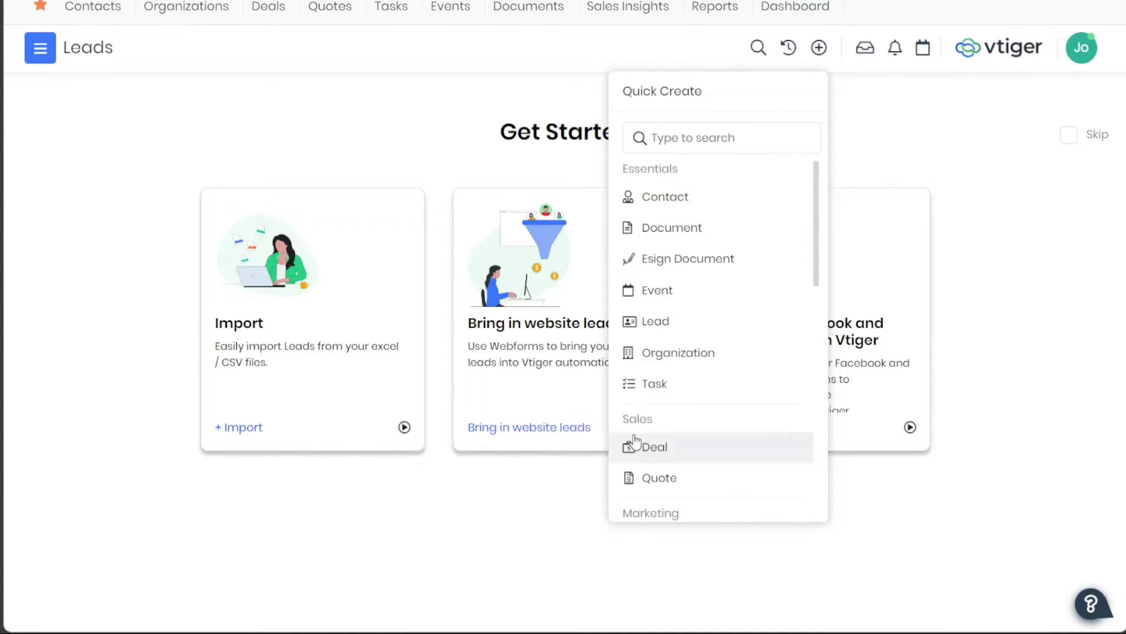
pyautogui.click(661, 332)
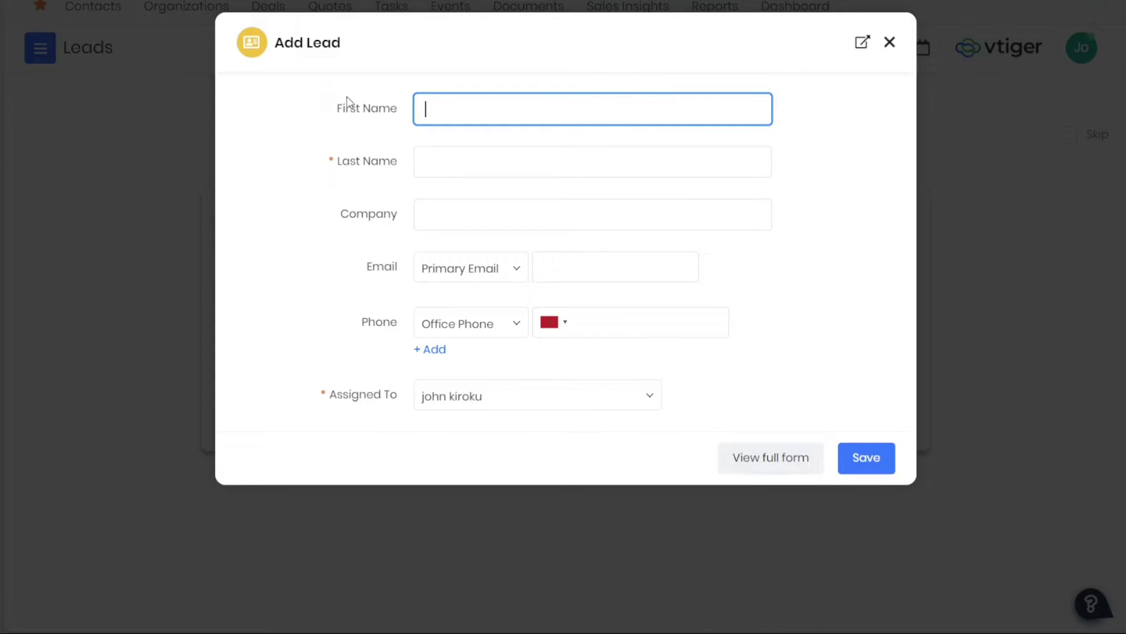
# Step through the Add Lead Last Name, Company and Primary Email fields
pyautogui.click(500, 155)
pyautogui.click(481, 208)
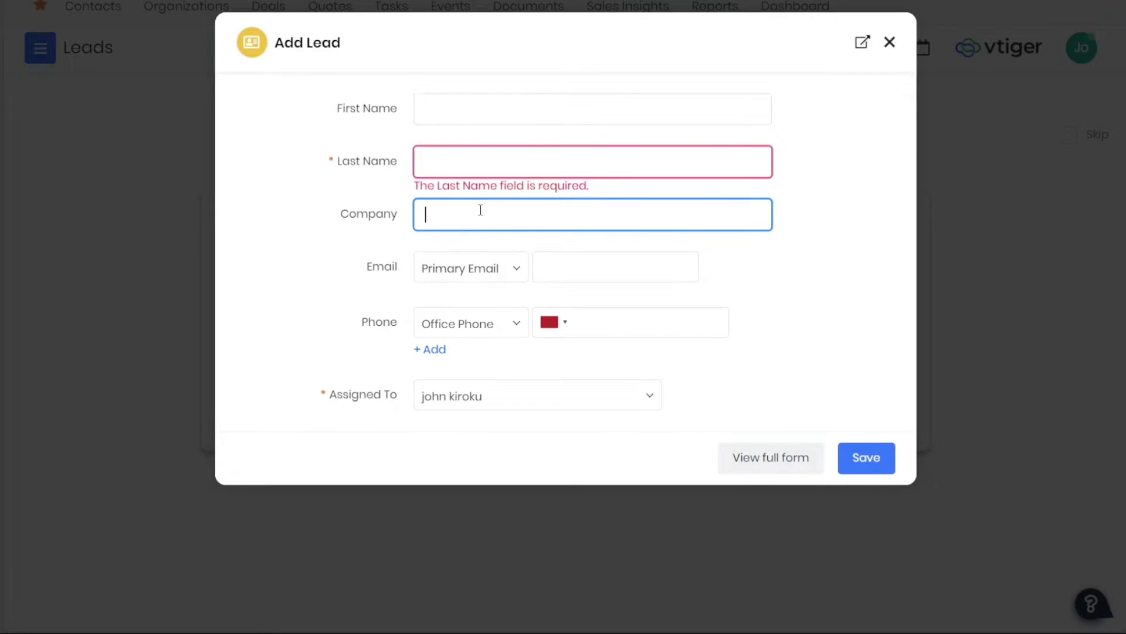
pyautogui.click(489, 272)
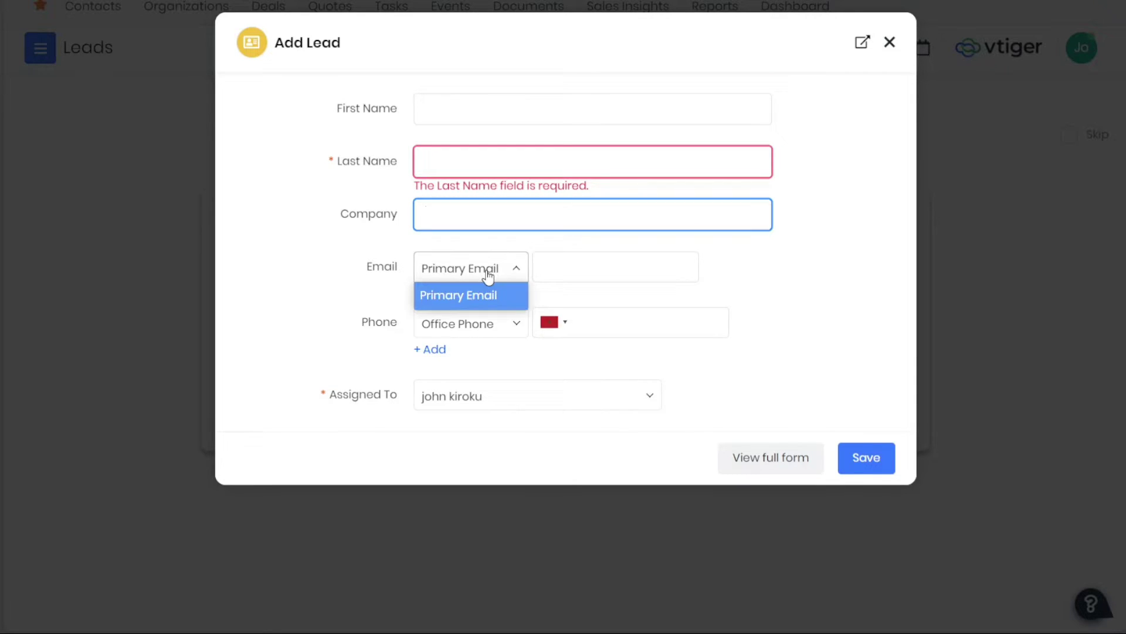
pyautogui.click(545, 267)
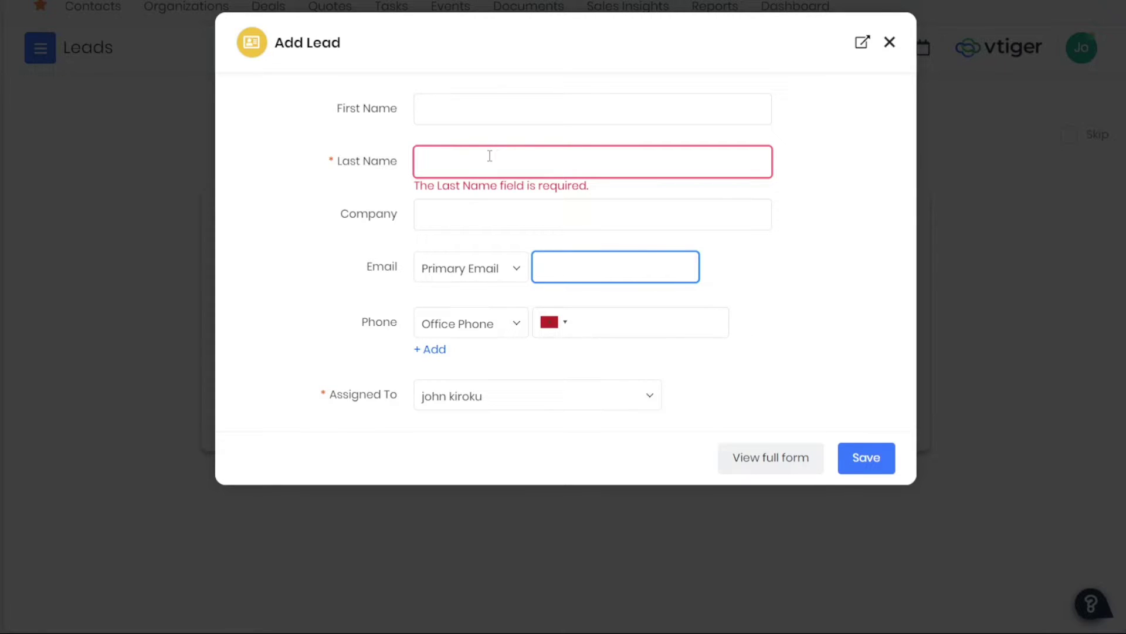
pyautogui.click(788, 242)
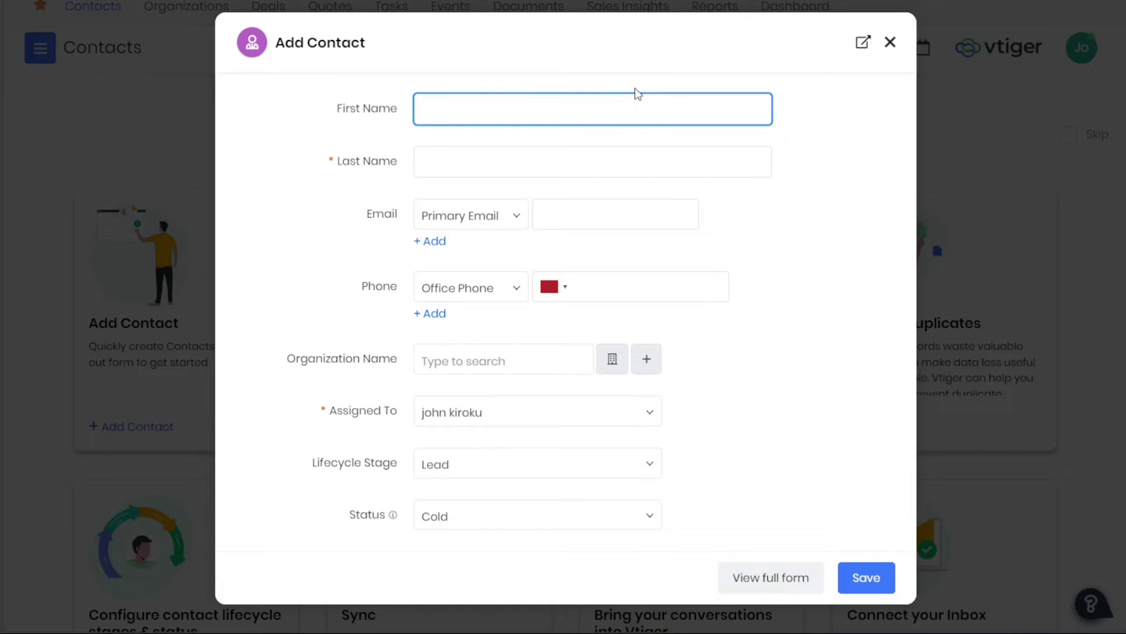
pyautogui.click(596, 154)
pyautogui.click(595, 227)
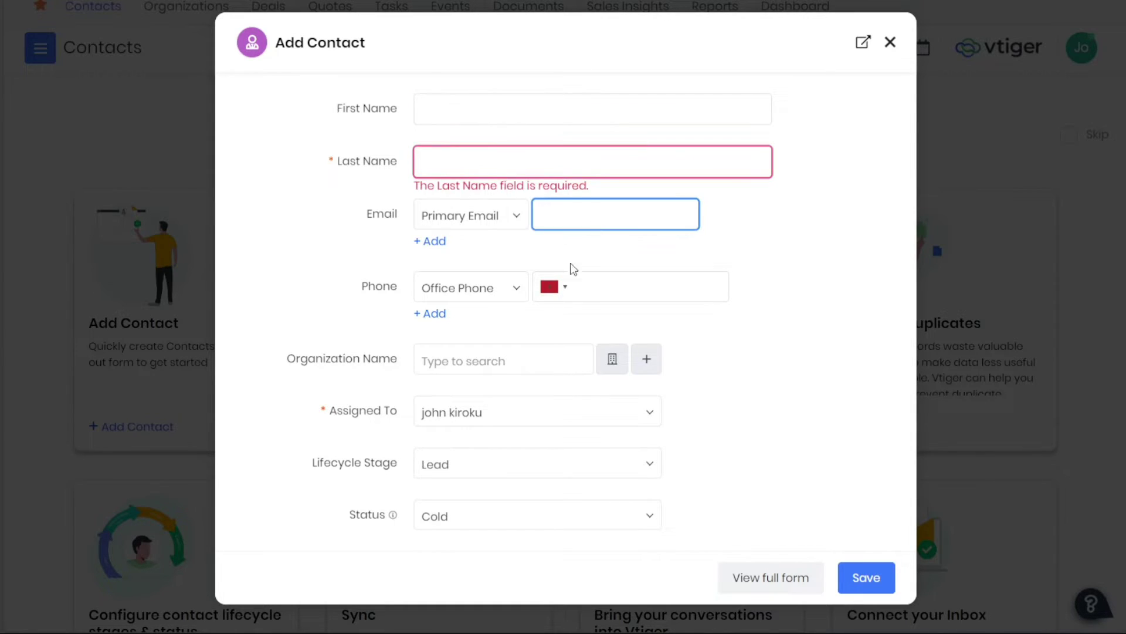
pyautogui.click(477, 285)
pyautogui.click(588, 331)
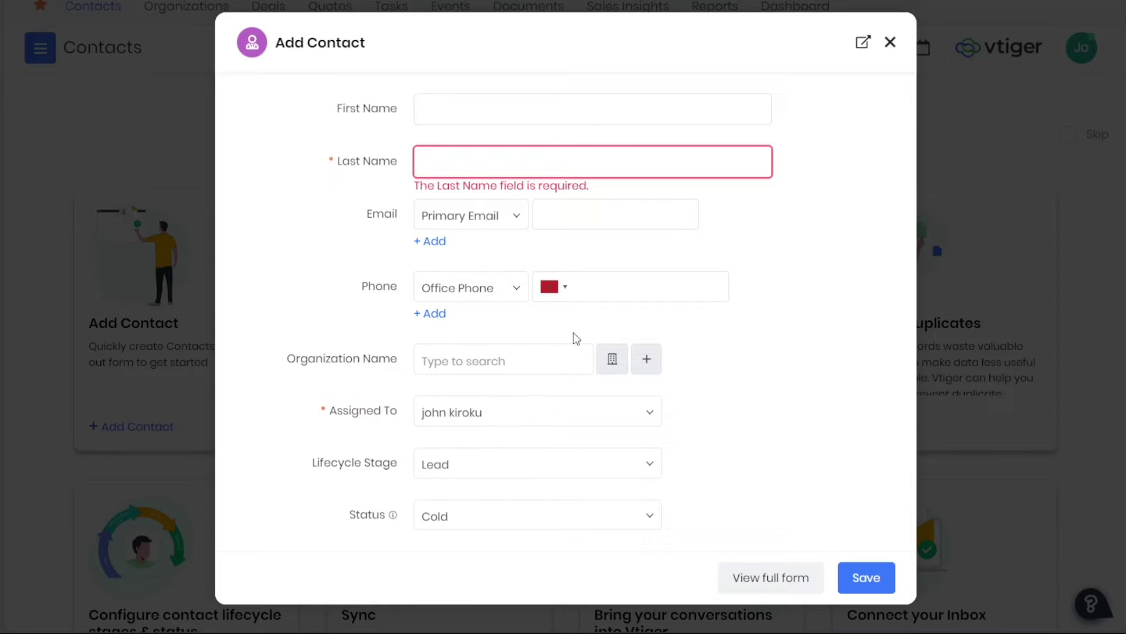
pyautogui.click(541, 367)
pyautogui.click(287, 406)
pyautogui.moveTo(287, 406); pyautogui.dragTo(478, 421)
pyautogui.click(477, 416)
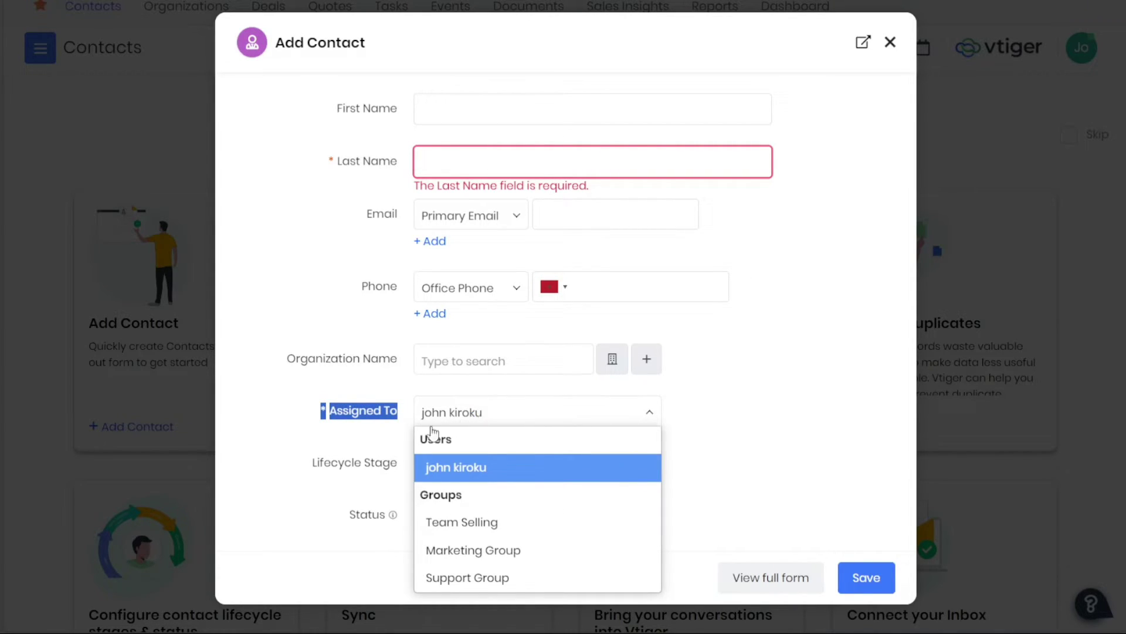
pyautogui.click(262, 439)
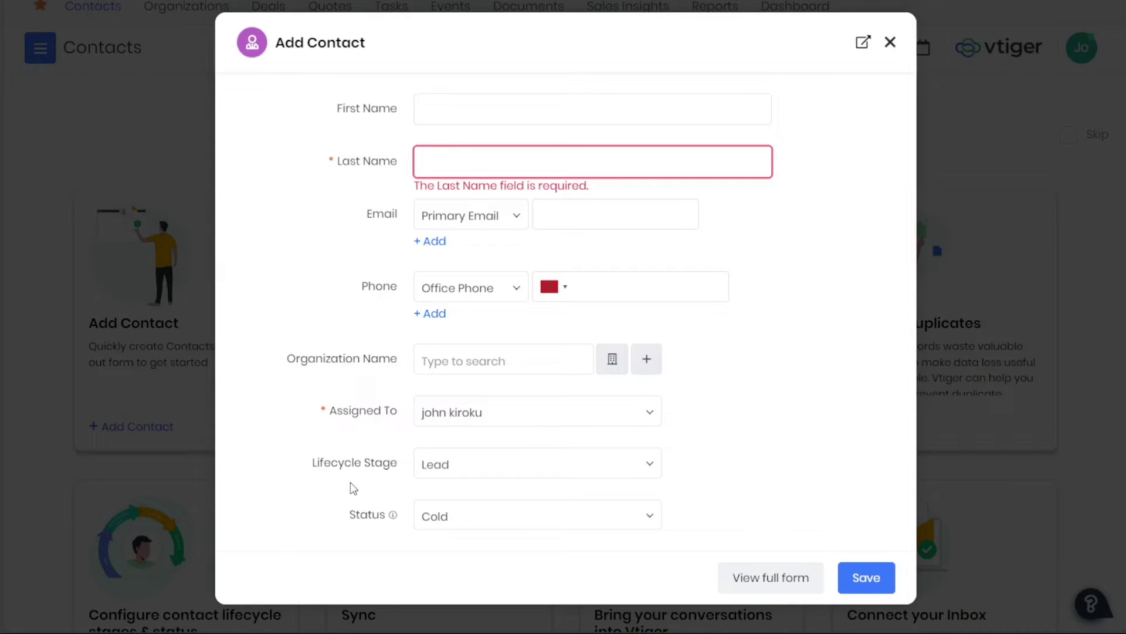
pyautogui.click(441, 472)
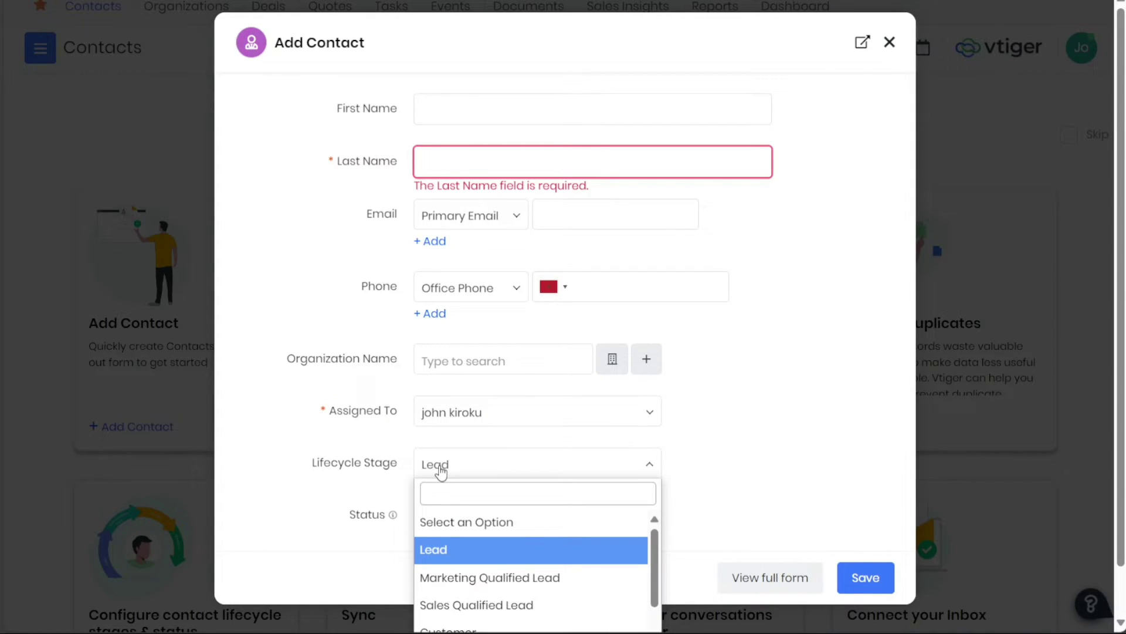
pyautogui.click(441, 472)
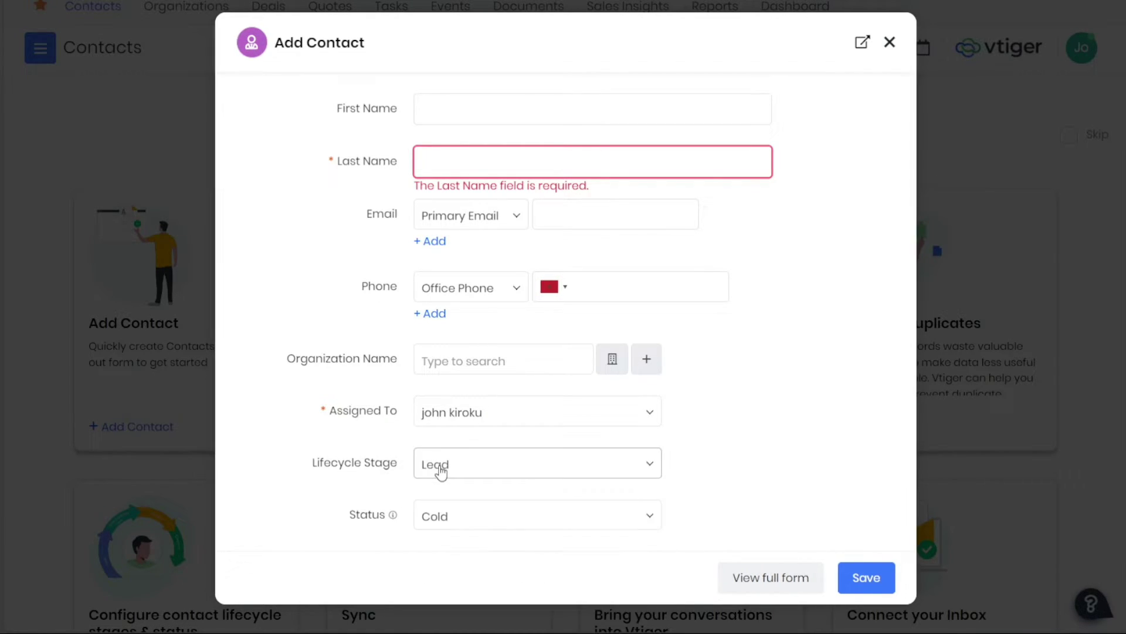
pyautogui.click(440, 473)
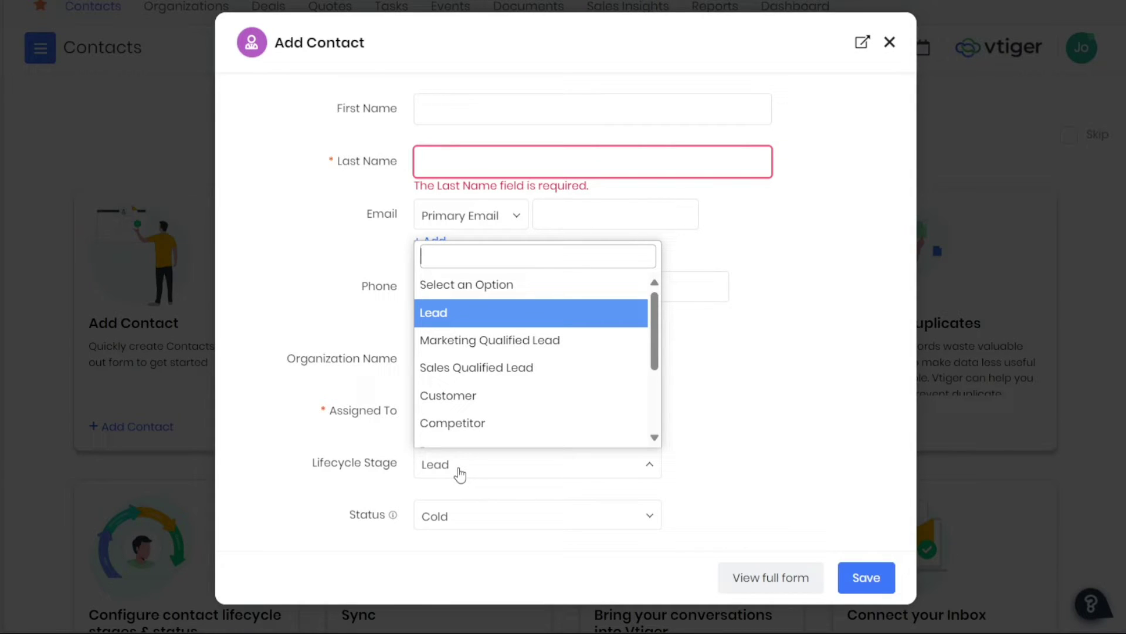
pyautogui.click(460, 474)
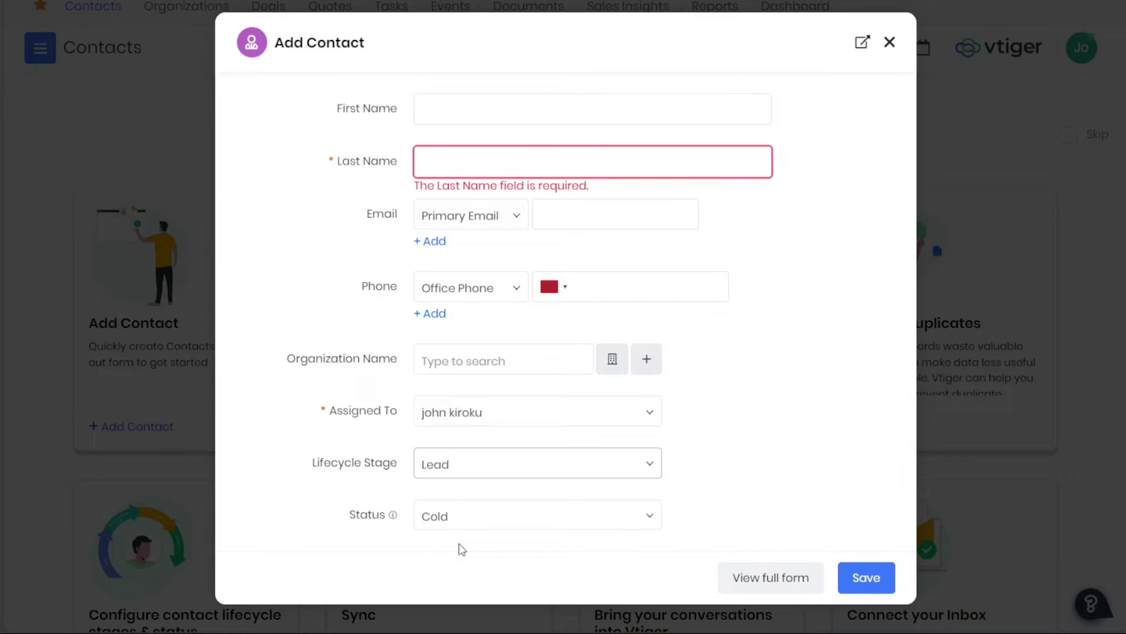
pyautogui.click(477, 525)
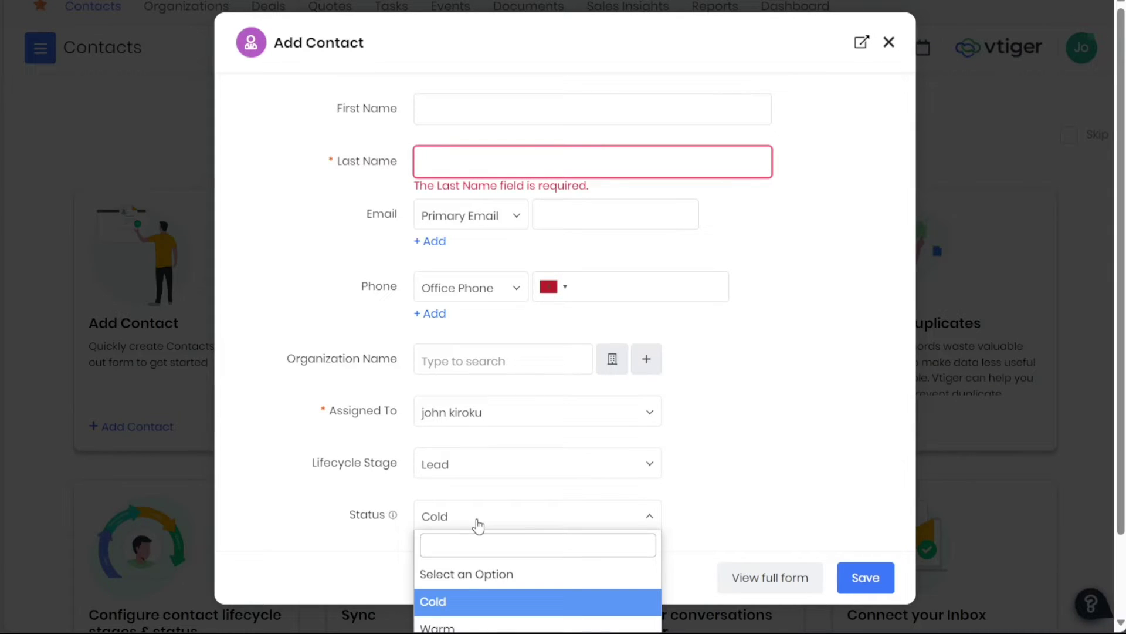
pyautogui.click(478, 525)
pyautogui.click(478, 525)
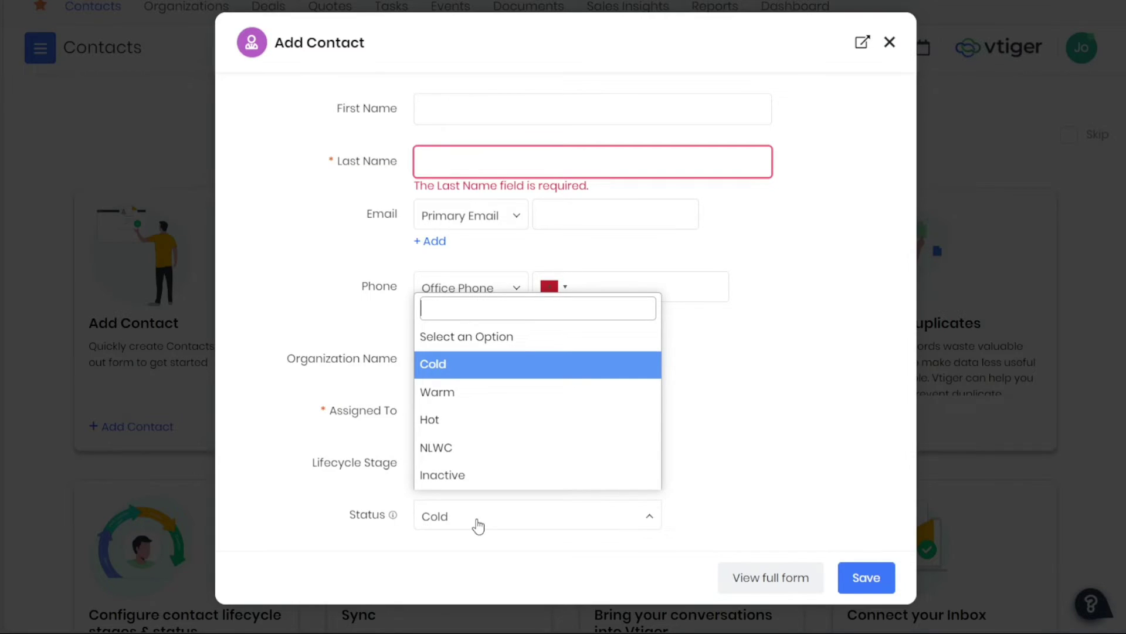
pyautogui.click(479, 525)
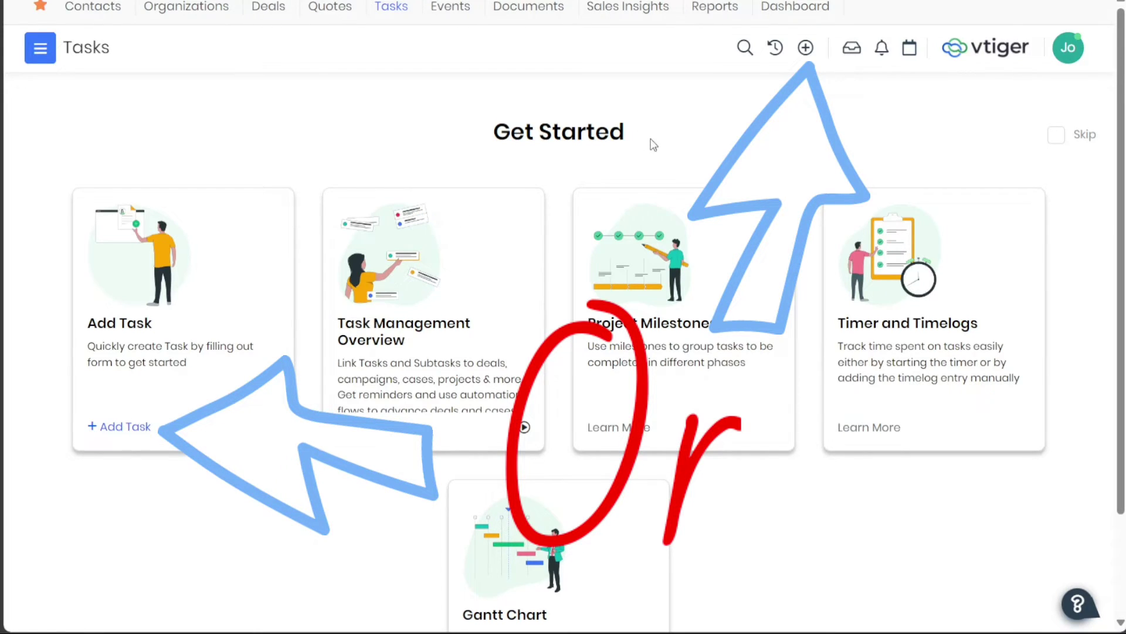
# Start a new task with + Add Task on the Tasks page
pyautogui.click(806, 48)
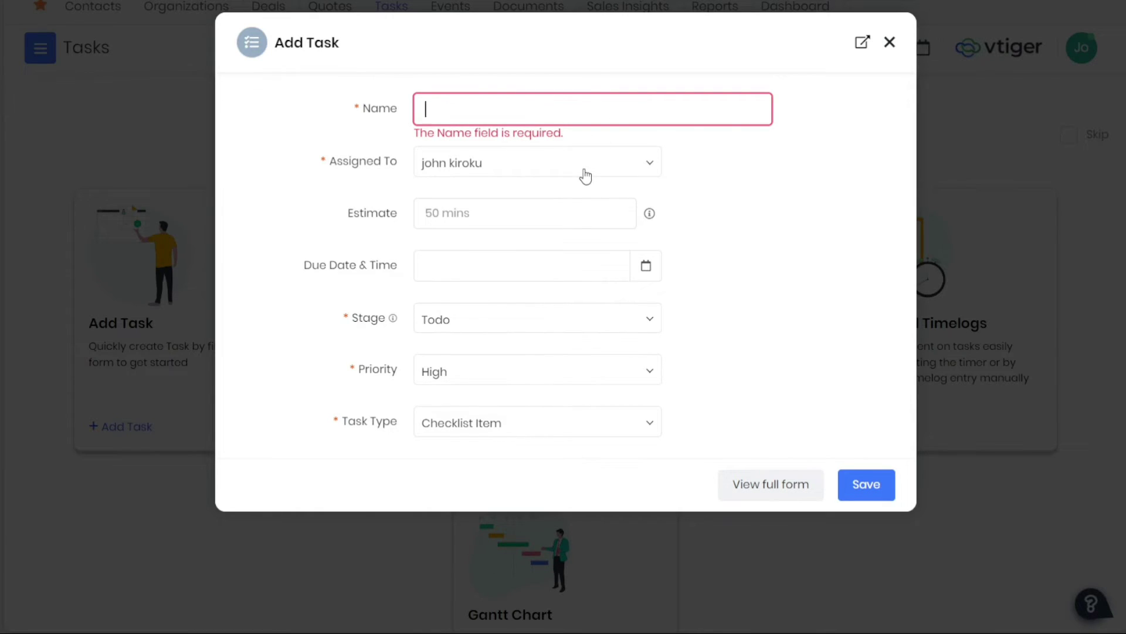
pyautogui.click(585, 172)
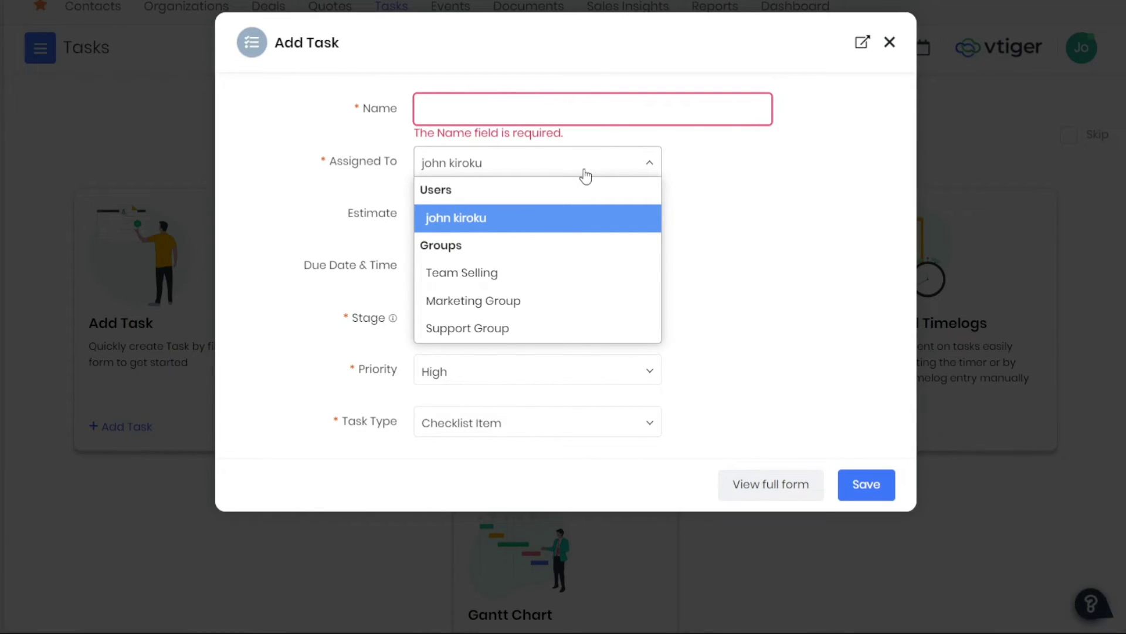
pyautogui.click(585, 176)
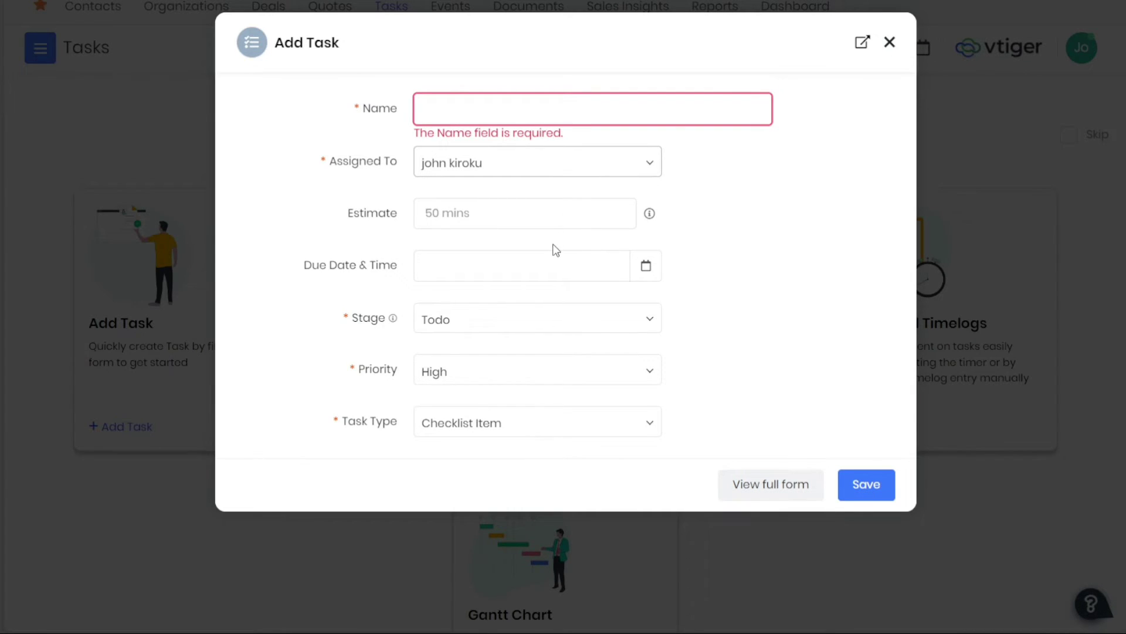
pyautogui.click(536, 212)
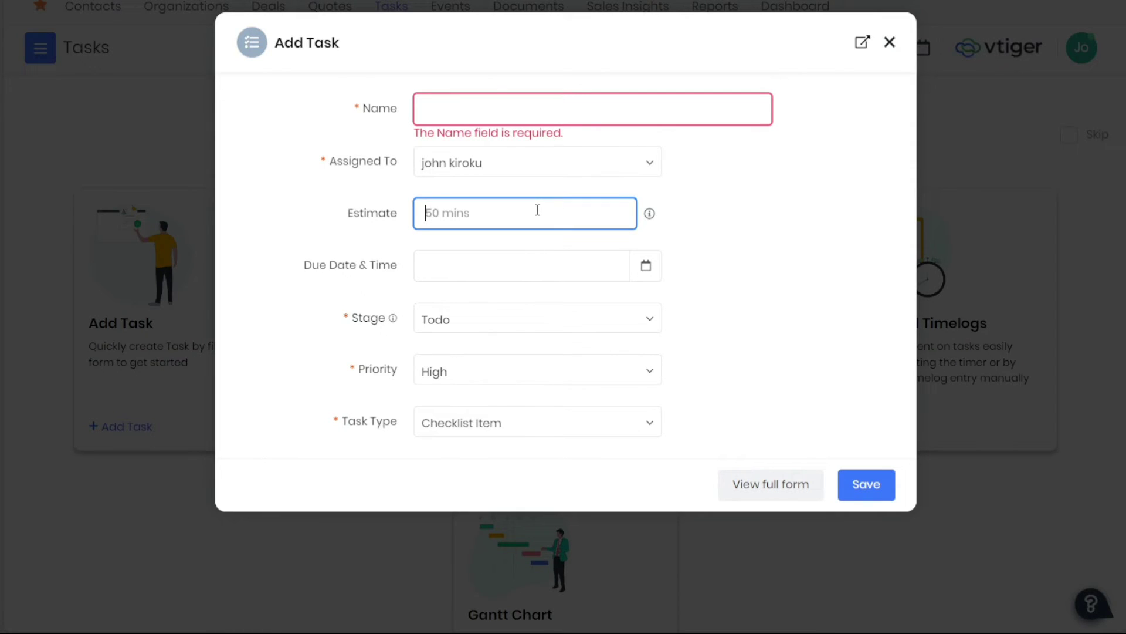
pyautogui.click(520, 256)
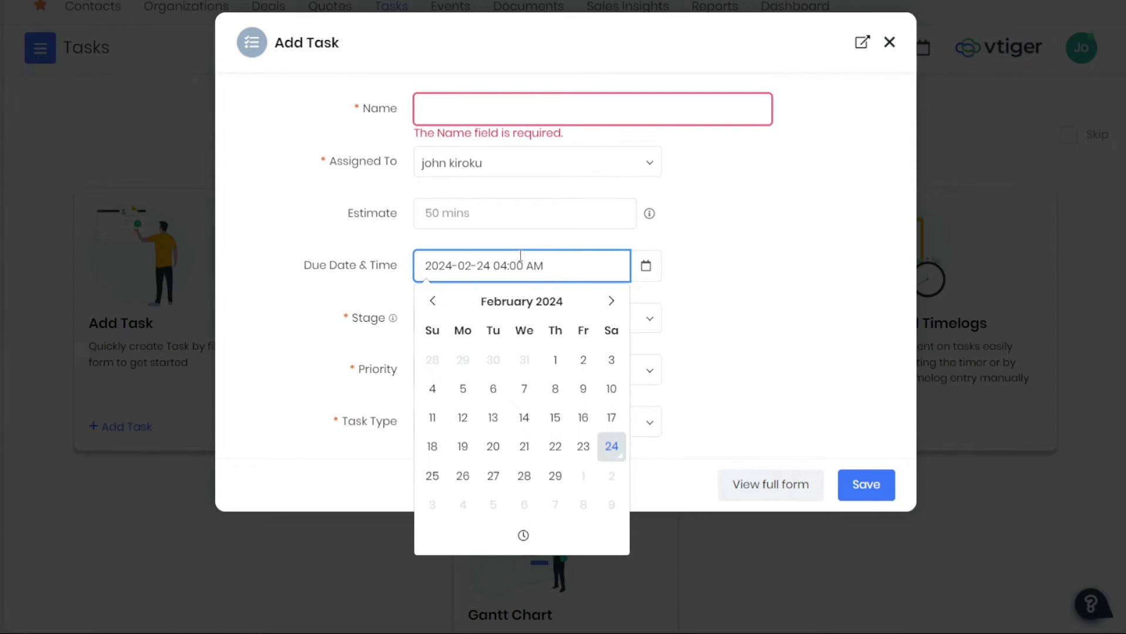
pyautogui.click(733, 262)
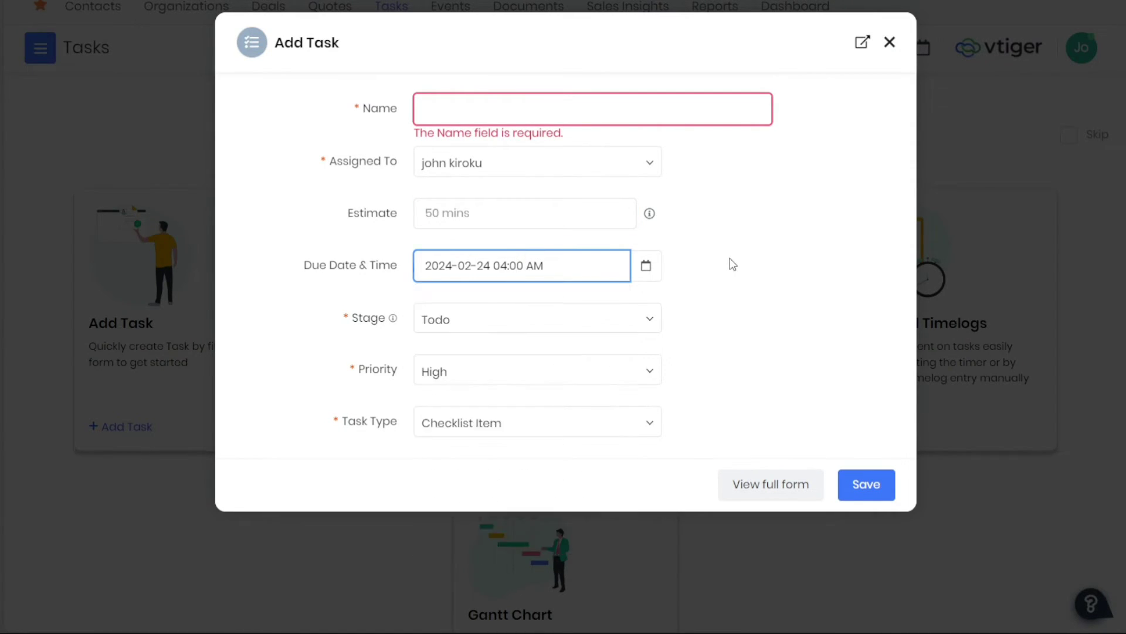
# Keep the task's stage as Todo and its priority as High
pyautogui.click(646, 321)
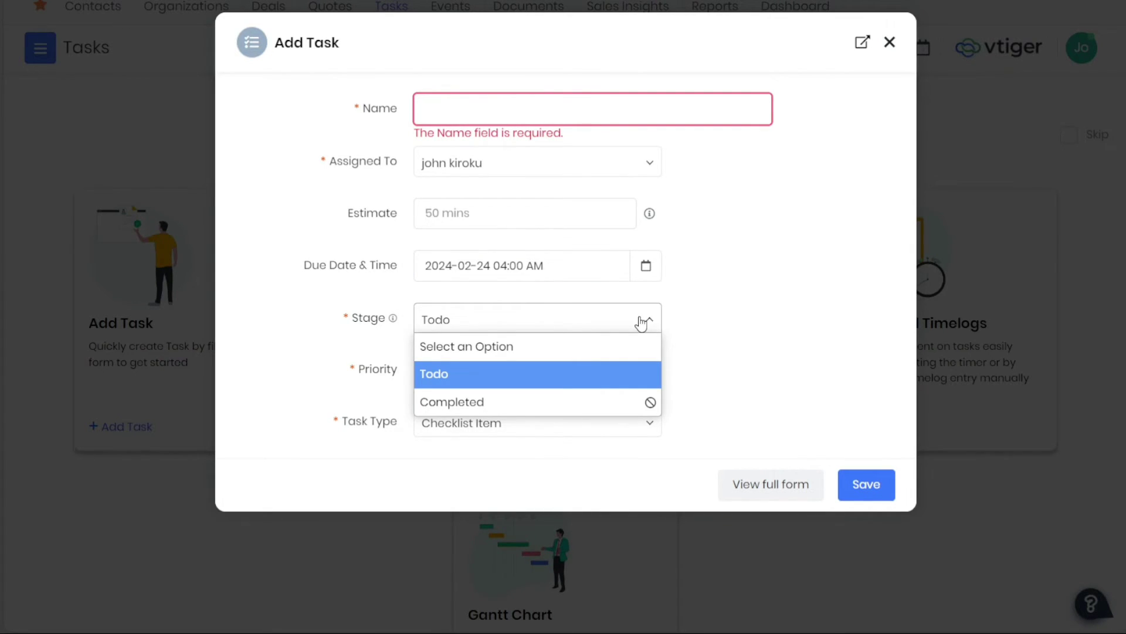
pyautogui.click(643, 321)
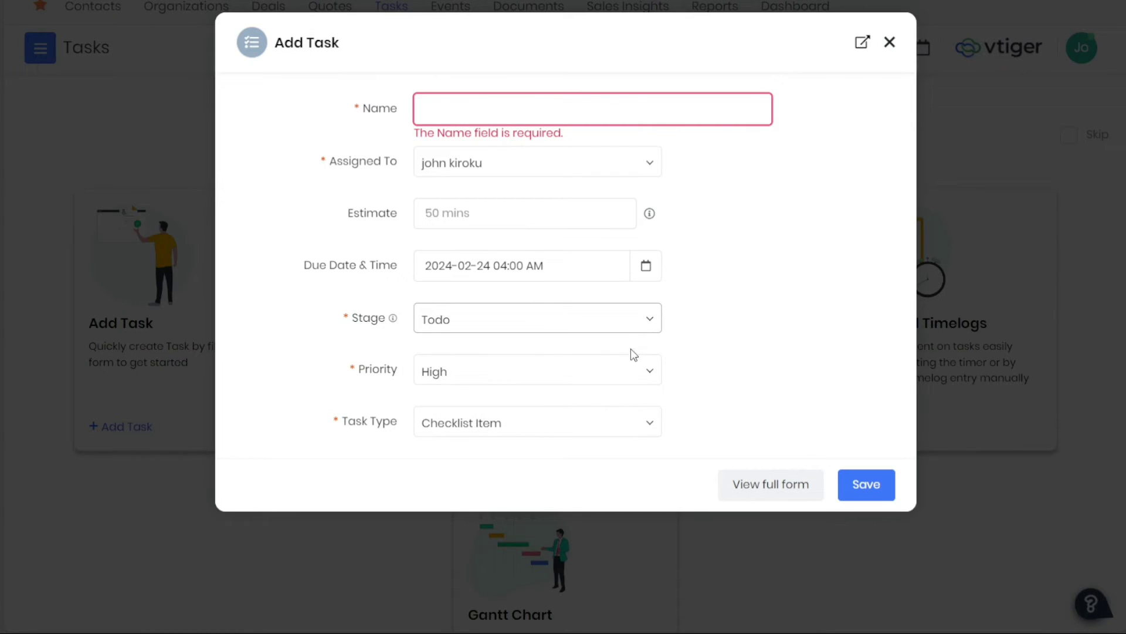
pyautogui.click(627, 378)
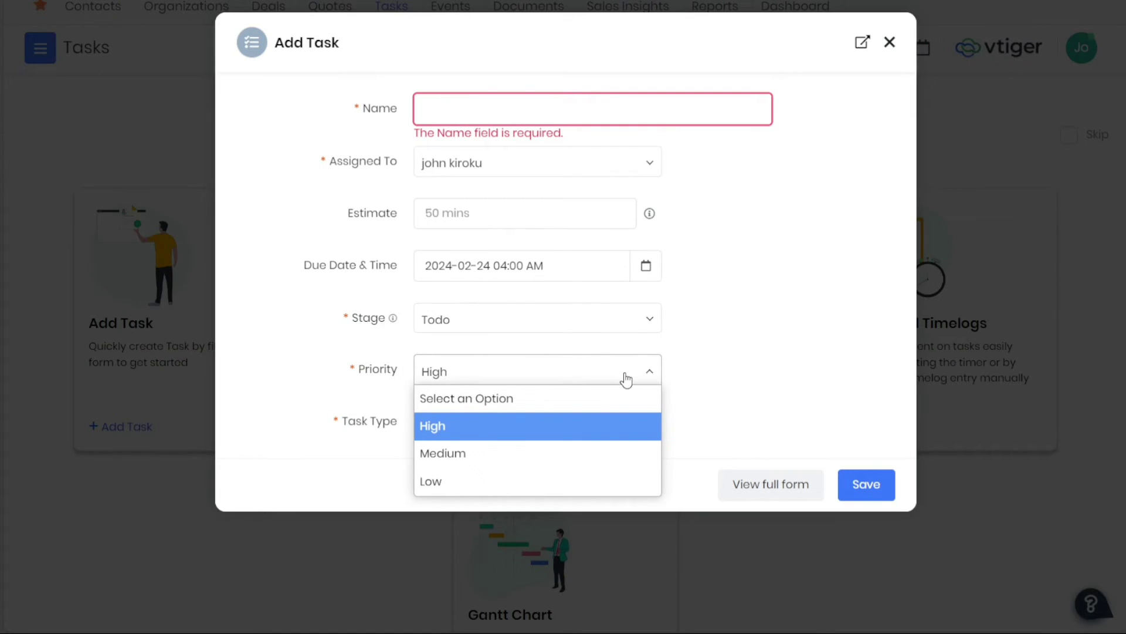
pyautogui.click(626, 380)
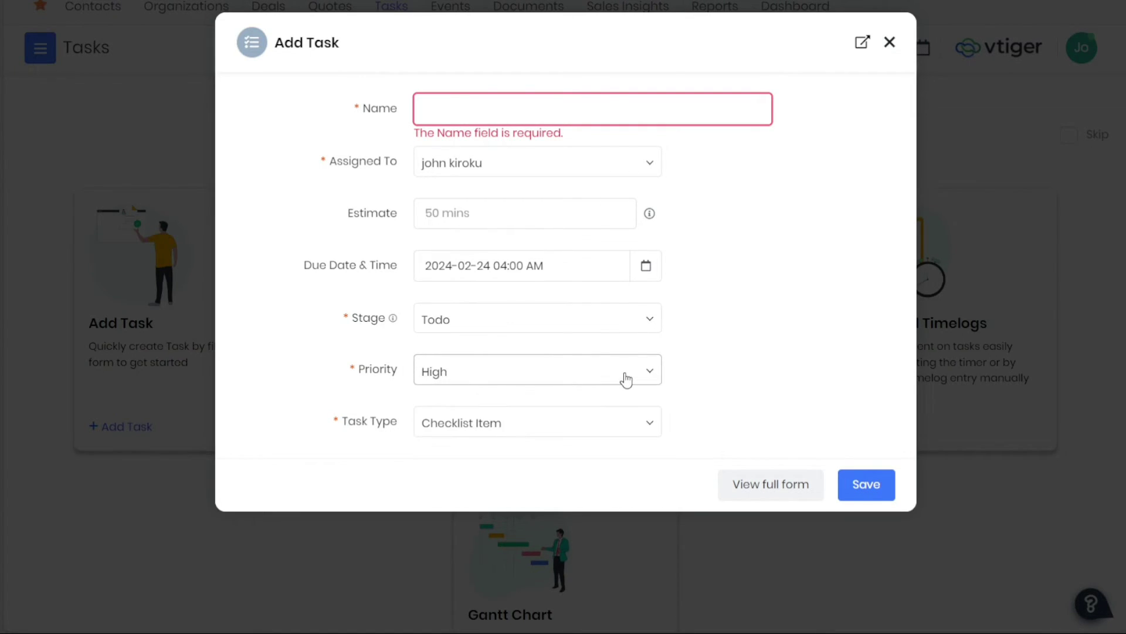
pyautogui.click(616, 435)
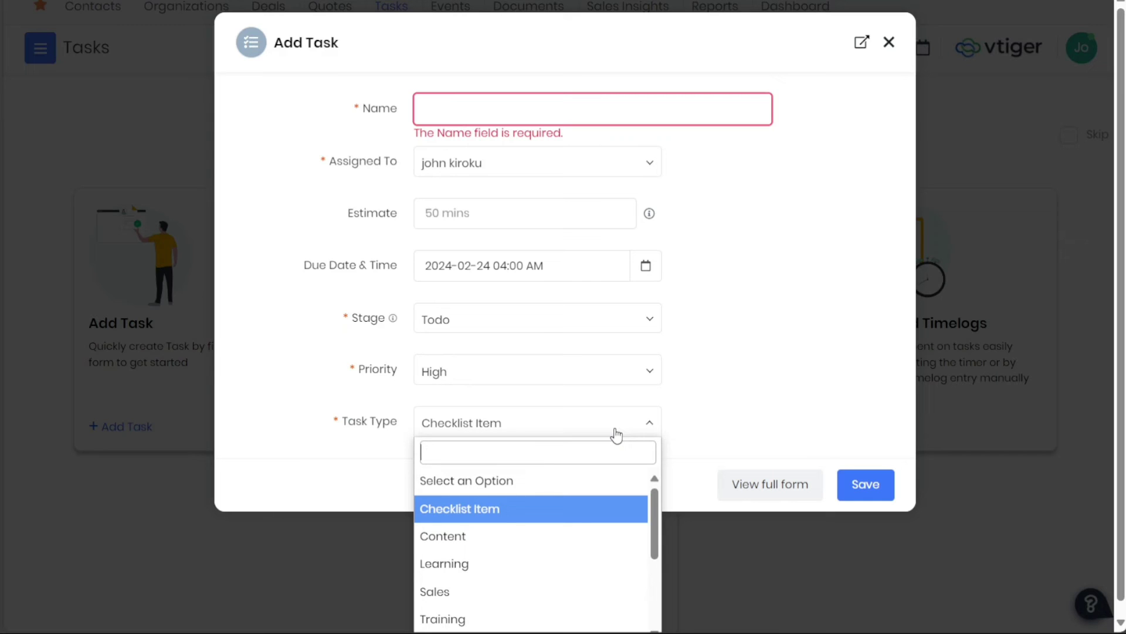
pyautogui.click(616, 435)
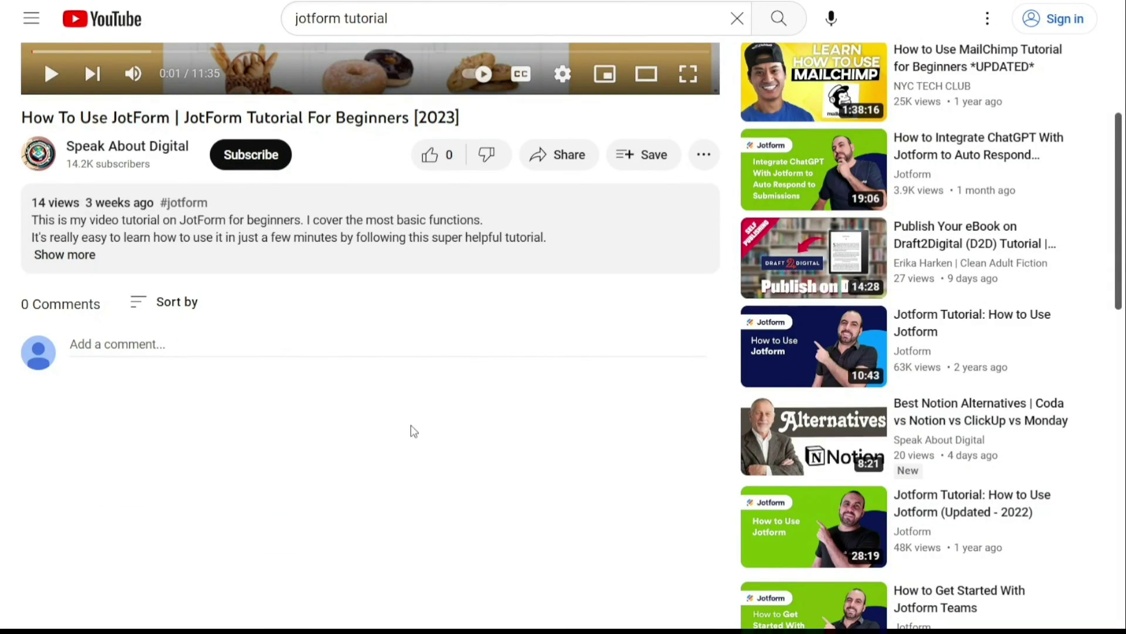
# Expand the JotForm video description to show the Apr 10, 2023 upload date and sign-up link
pyautogui.click(76, 256)
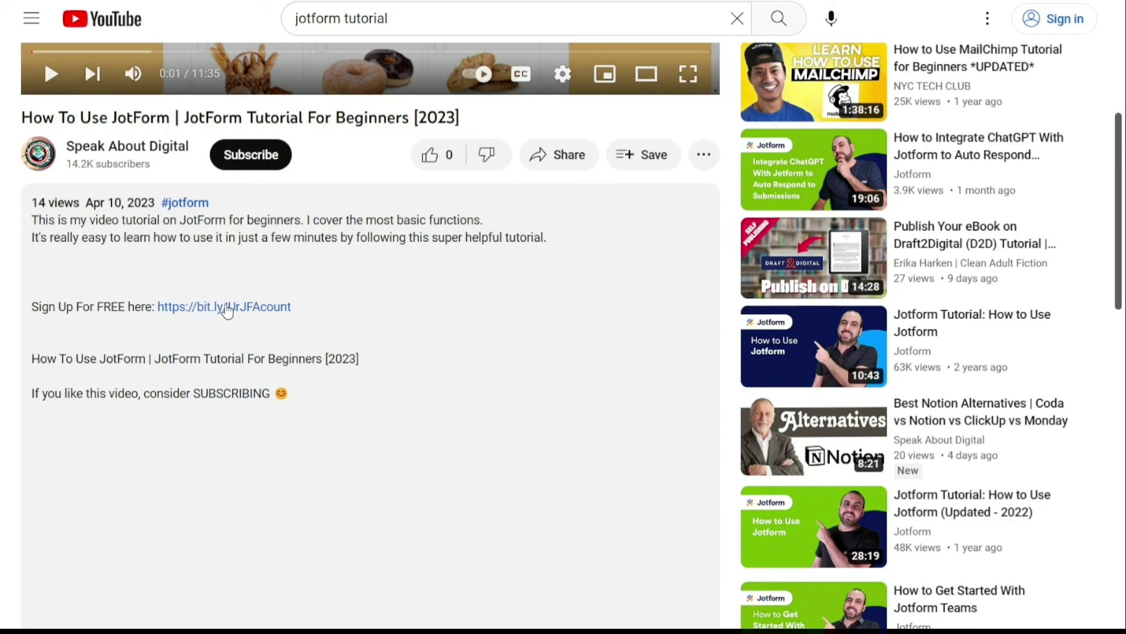